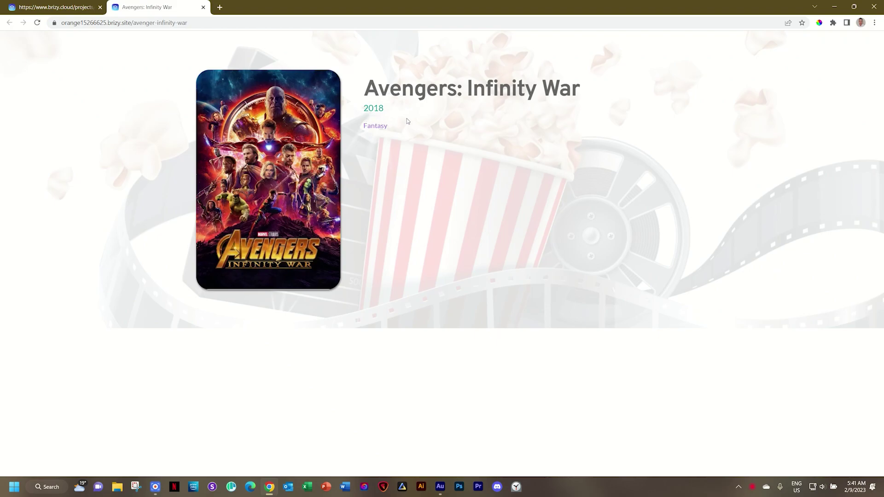
- In the Brizy editor, open the Reviews asset settings and add a Number field below the Genre field
{"action": "key", "text": "F9"}
{"action": "key", "text": "F9"}
{"action": "left_click", "coordinate": [44, 10]}
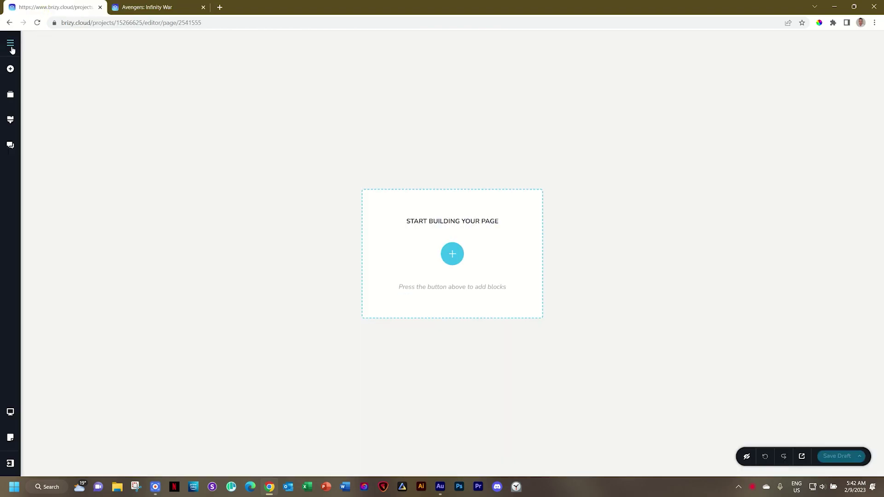
{"action": "left_click", "coordinate": [10, 43]}
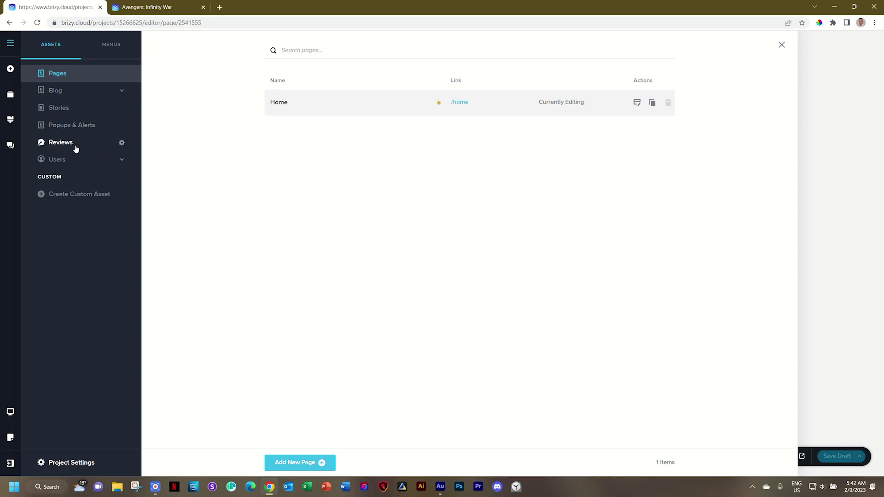
{"action": "left_click", "coordinate": [122, 144]}
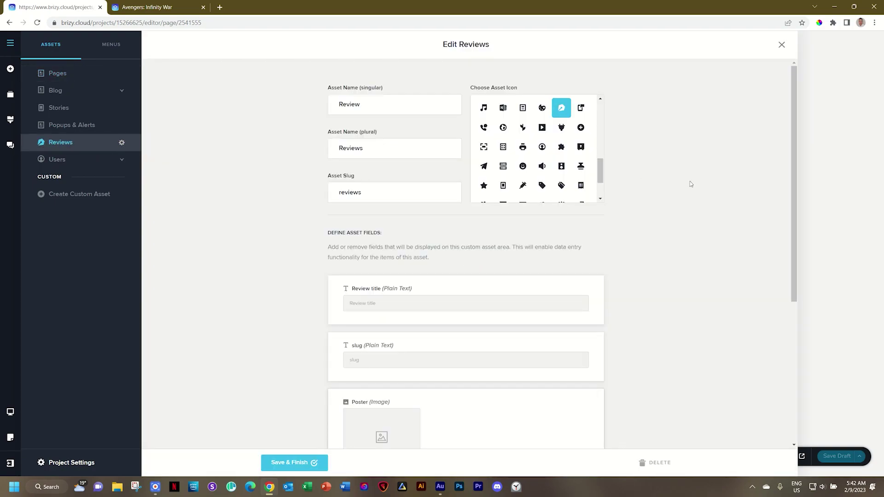
{"action": "scroll", "coordinate": [788, 161], "scroll_direction": "down", "scroll_amount": 10}
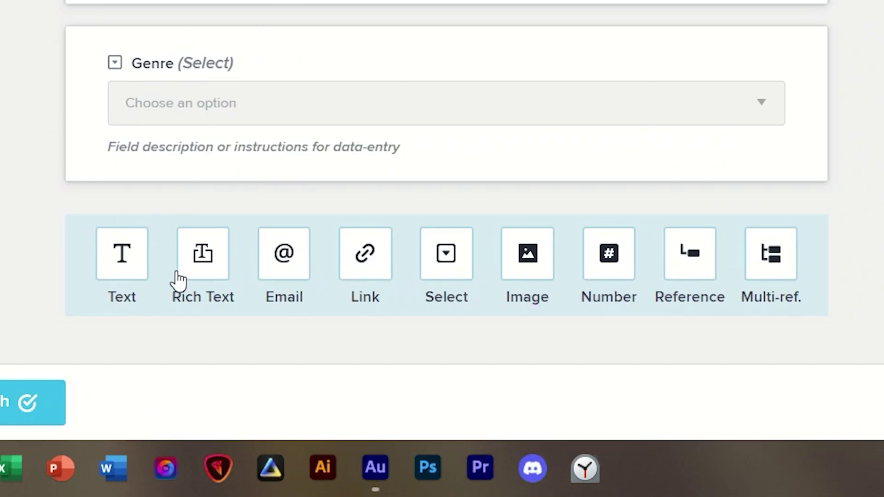
{"action": "left_click", "coordinate": [609, 275]}
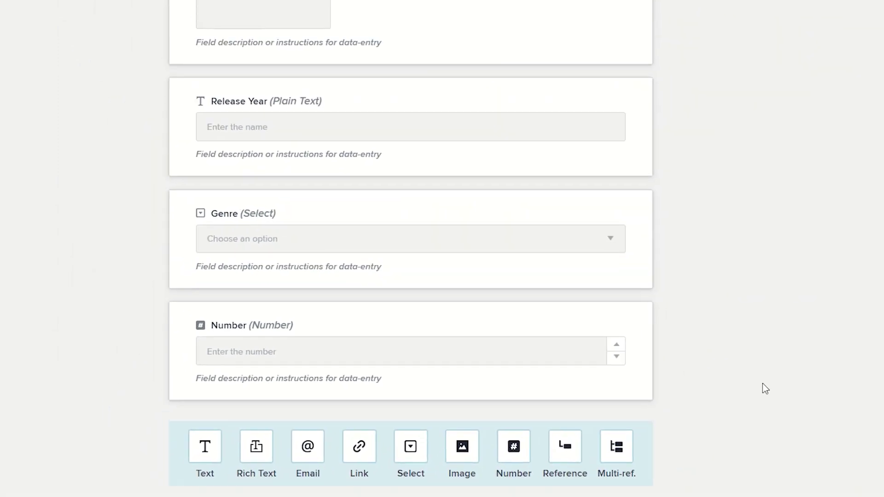
- Label the new number field Rating and make it required
{"action": "mouse_move", "coordinate": [369, 310]}
{"action": "left_click", "coordinate": [394, 276]}
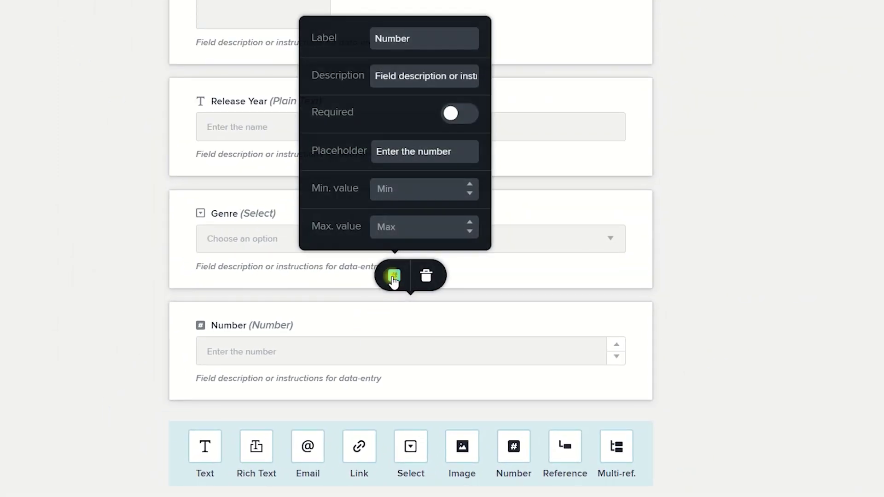
{"action": "double_click", "coordinate": [390, 40]}
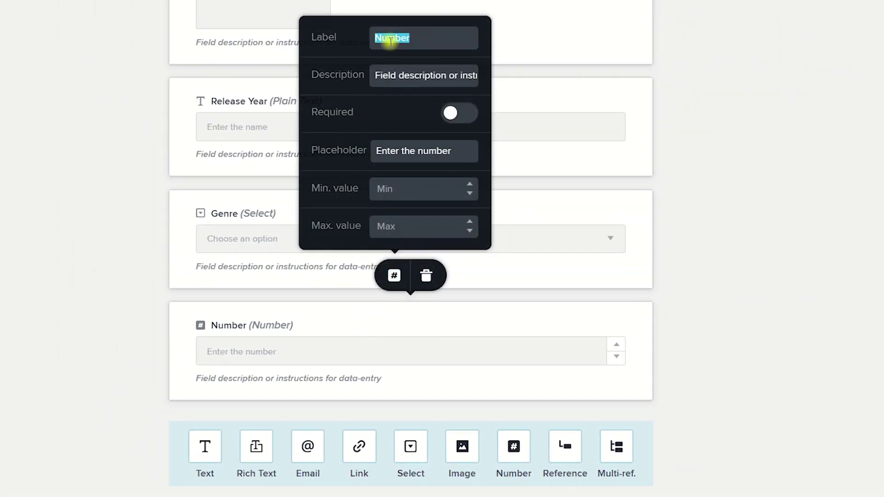
{"action": "type", "text": "Rating"}
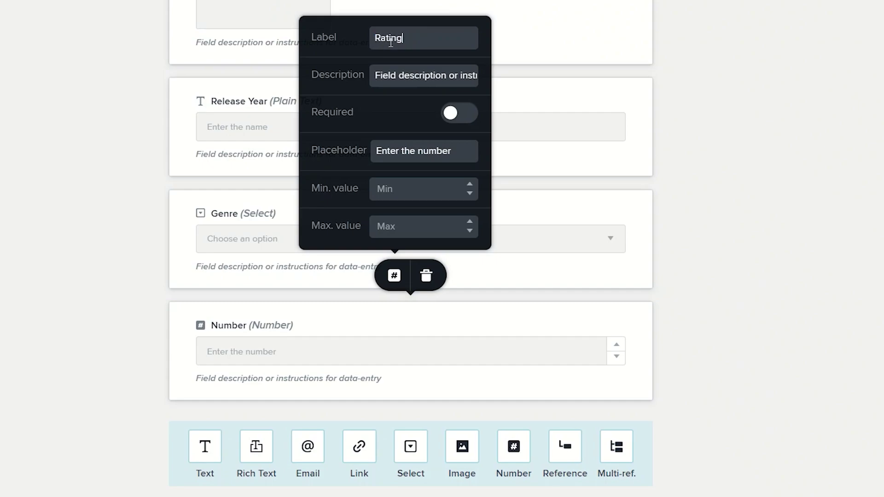
{"action": "left_click", "coordinate": [471, 118]}
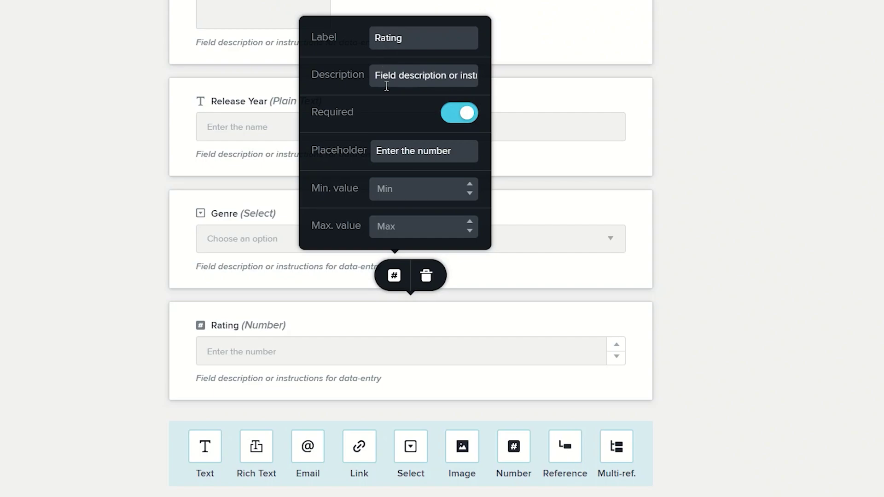
- Limit the Rating field to values from 1 to 5 and save the Reviews asset
{"action": "left_click", "coordinate": [325, 199]}
{"action": "type", "text": "1"}
{"action": "left_click", "coordinate": [401, 225]}
{"action": "type", "text": "5"}
{"action": "left_click", "coordinate": [742, 237]}
{"action": "left_click", "coordinate": [286, 464]}
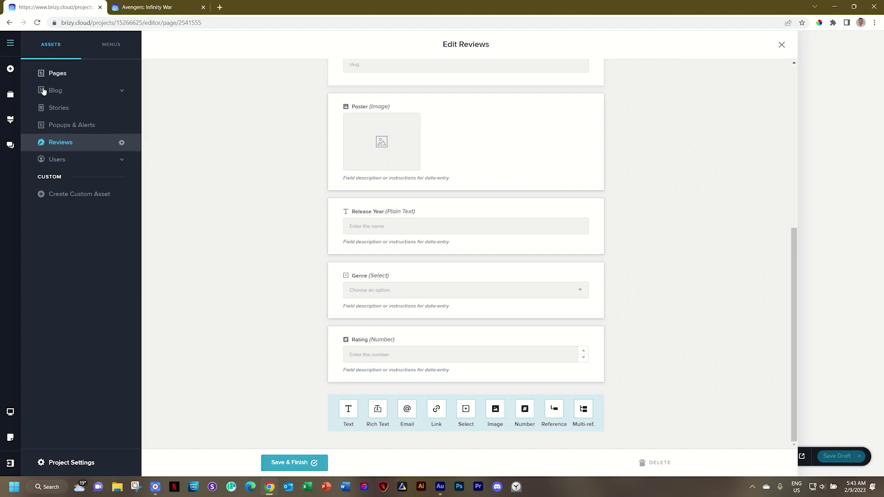
- Set the rating of the Avengers: Infinity War review to 4.2 and update the review
{"action": "left_click", "coordinate": [62, 143]}
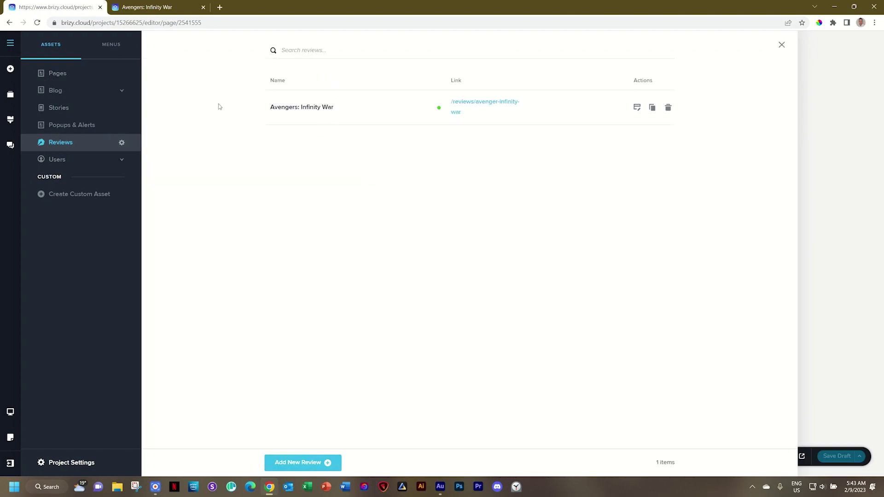
{"action": "left_click", "coordinate": [299, 108]}
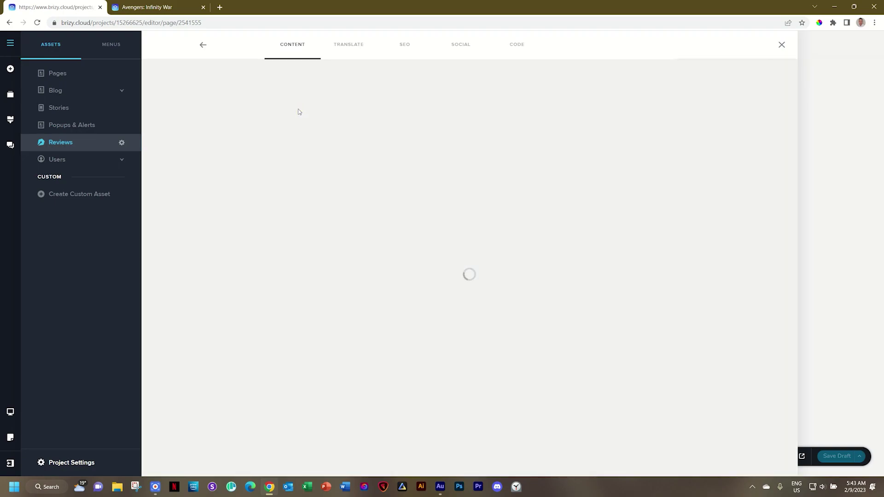
{"action": "scroll", "coordinate": [466, 164], "scroll_direction": "down", "scroll_amount": 3}
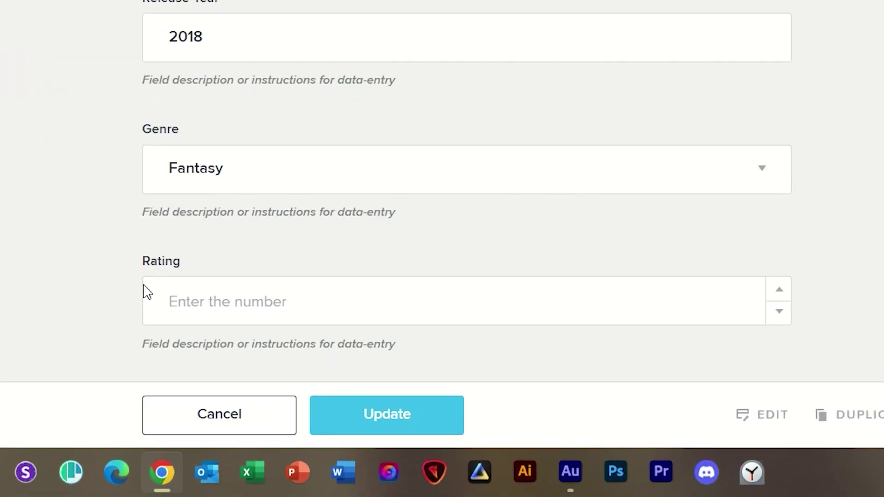
{"action": "left_click", "coordinate": [246, 302]}
{"action": "type", "text": "4.2"}
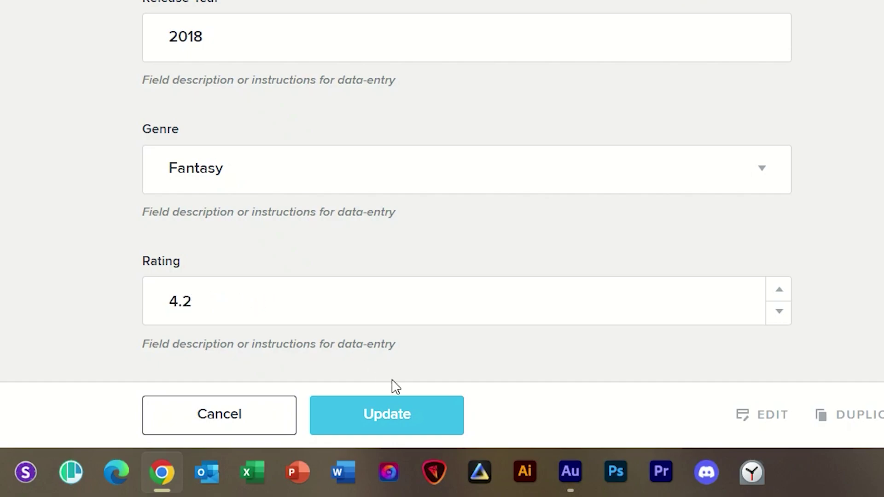
{"action": "left_click", "coordinate": [426, 425]}
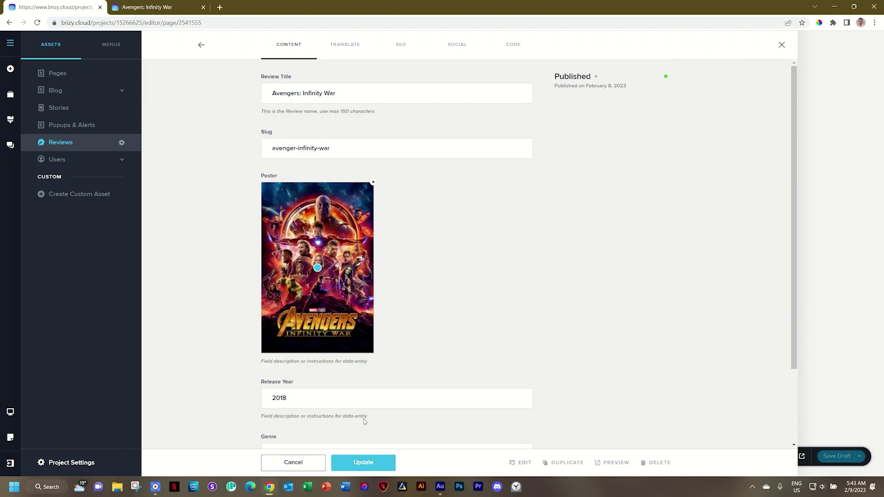
- Open the Avengers: Infinity War review in the page editor and insert a Rating element between the release year and genre
{"action": "left_click", "coordinate": [513, 463]}
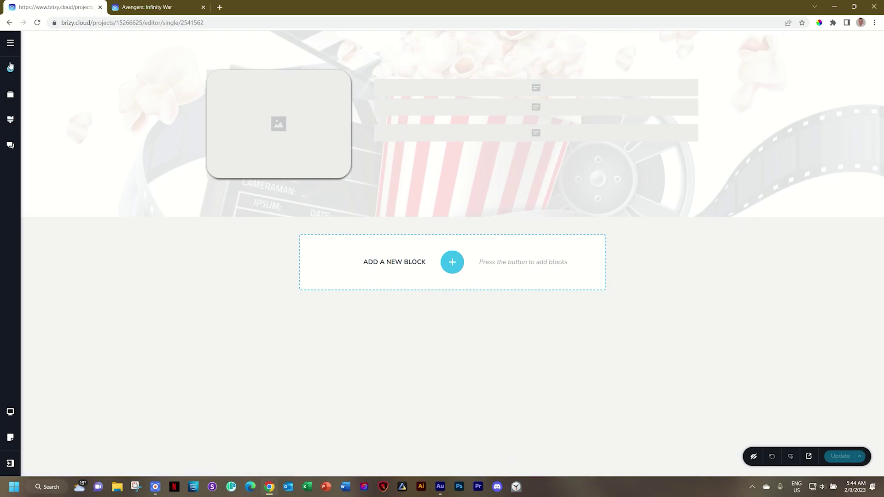
{"action": "left_click", "coordinate": [10, 67]}
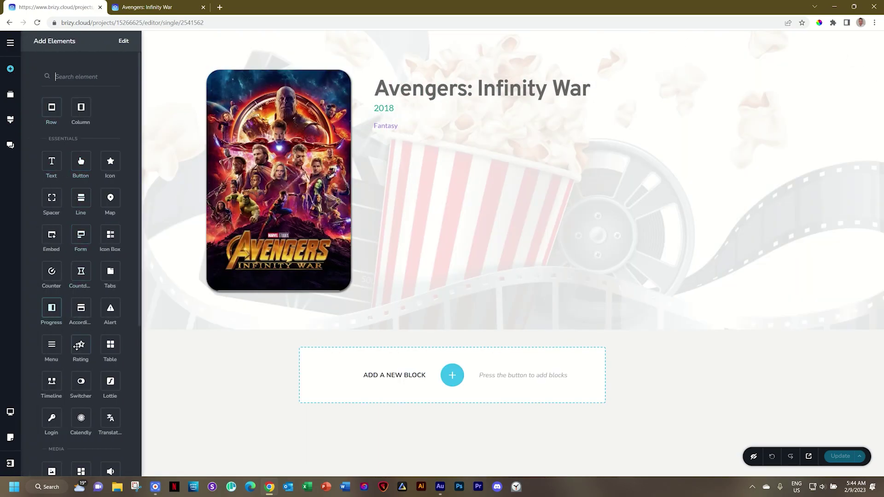
{"action": "mouse_move", "coordinate": [81, 343]}
{"action": "left_mouse_down"}
{"action": "mouse_move", "coordinate": [81, 324]}
{"action": "mouse_move", "coordinate": [123, 294]}
{"action": "mouse_move", "coordinate": [387, 132]}
{"action": "mouse_move", "coordinate": [389, 117]}
{"action": "left_mouse_up"}
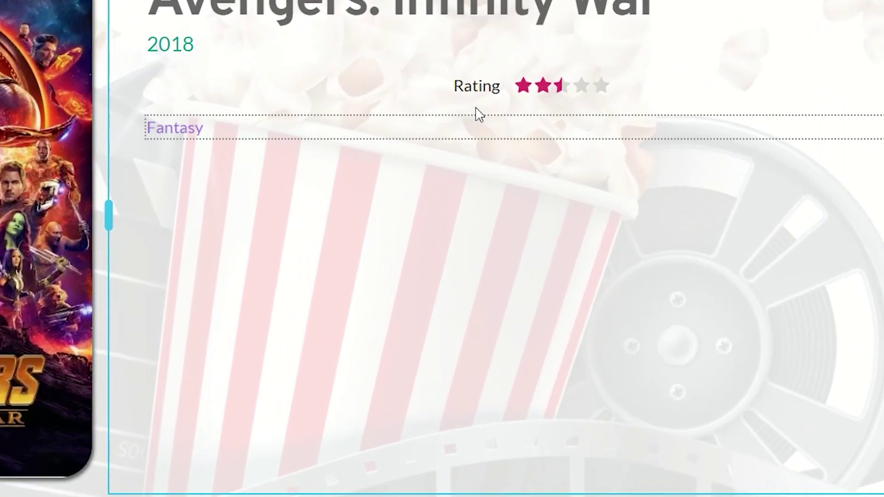
- Left-align the rating element and change its label text to My Rating
{"action": "left_click", "coordinate": [535, 84]}
{"action": "left_click", "coordinate": [536, 141]}
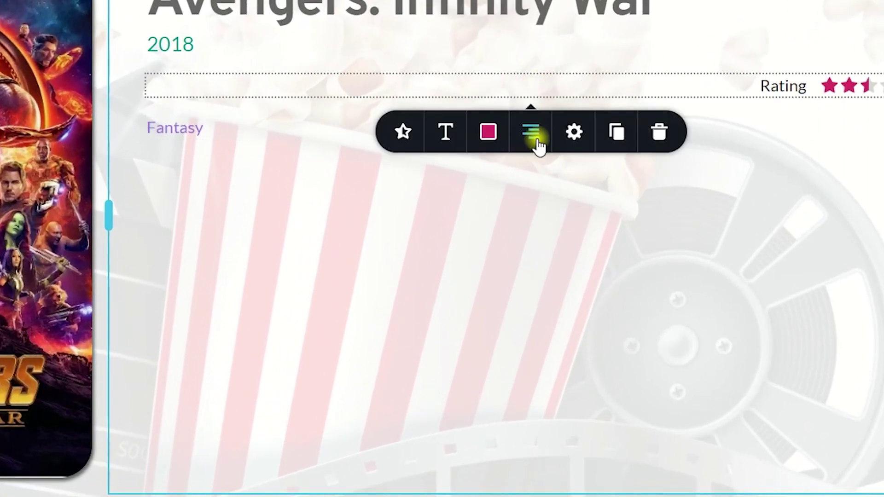
{"action": "left_click", "coordinate": [536, 140]}
{"action": "double_click", "coordinate": [169, 86]}
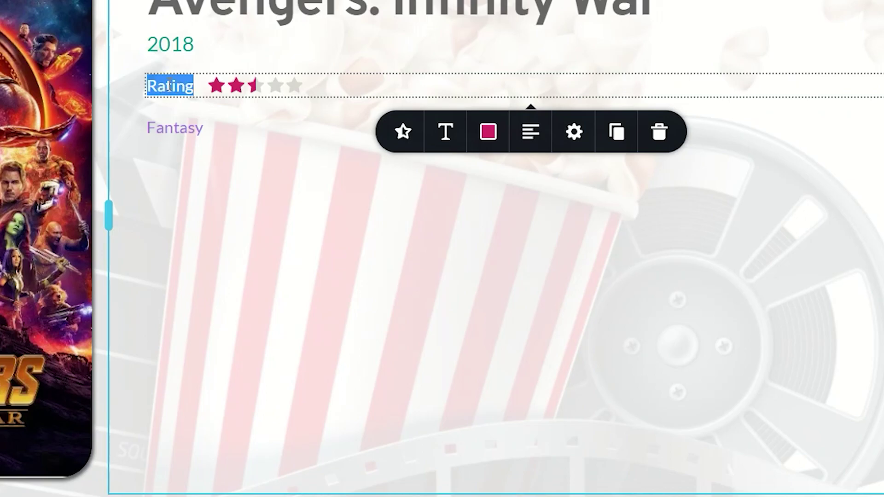
{"action": "type", "text": "My Rating"}
- Recolour the rating stars to the purple shade #8039d0
{"action": "left_click", "coordinate": [496, 138]}
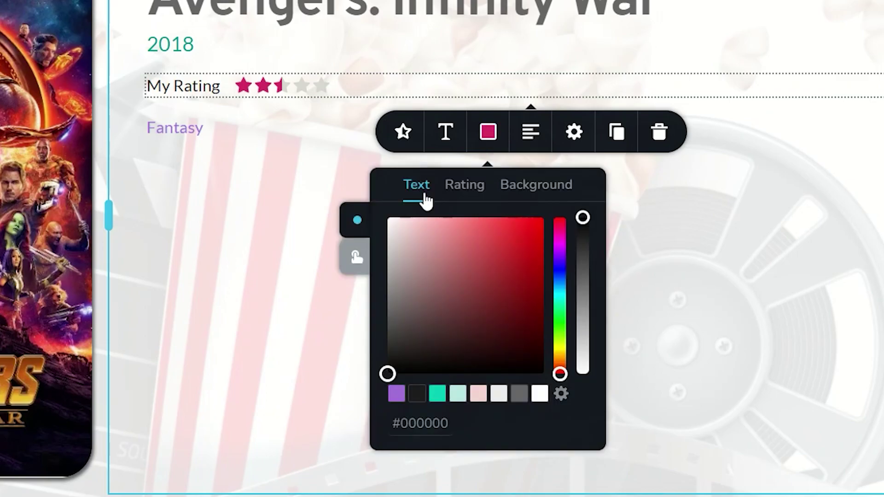
{"action": "left_click", "coordinate": [459, 191]}
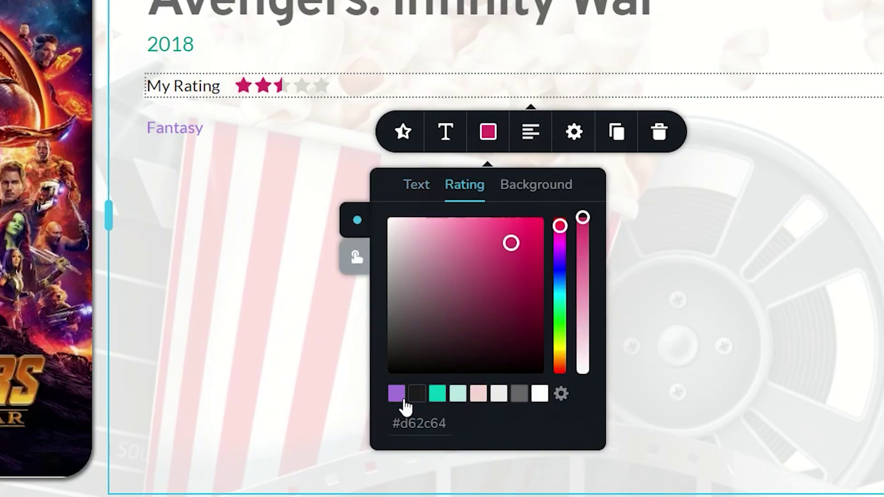
{"action": "left_click", "coordinate": [396, 396]}
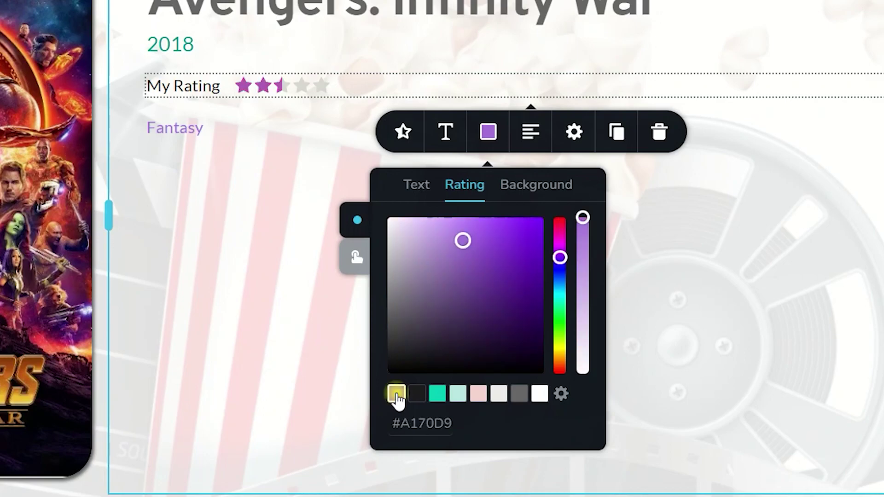
{"action": "left_click_drag", "start_coordinate": [460, 239], "coordinate": [501, 246]}
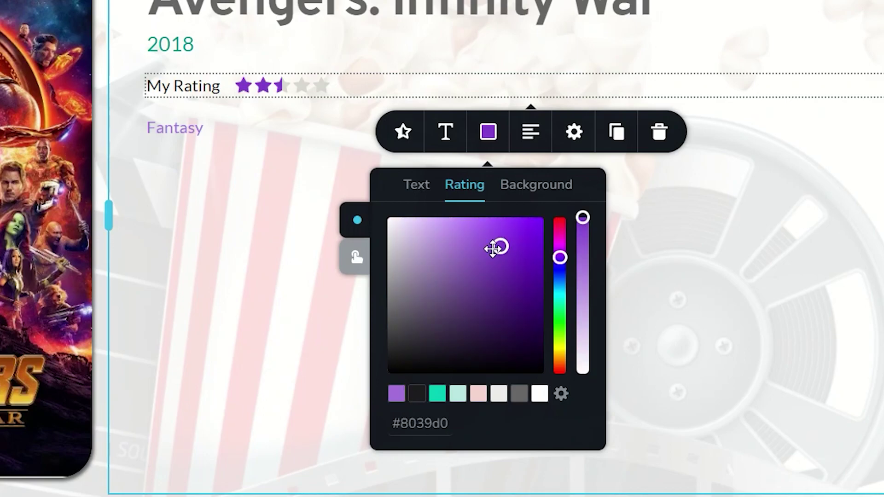
- Keep the rating scale at 0-5 and link the element's rating value to the review's dynamic Rating field
{"action": "left_click", "coordinate": [407, 140]}
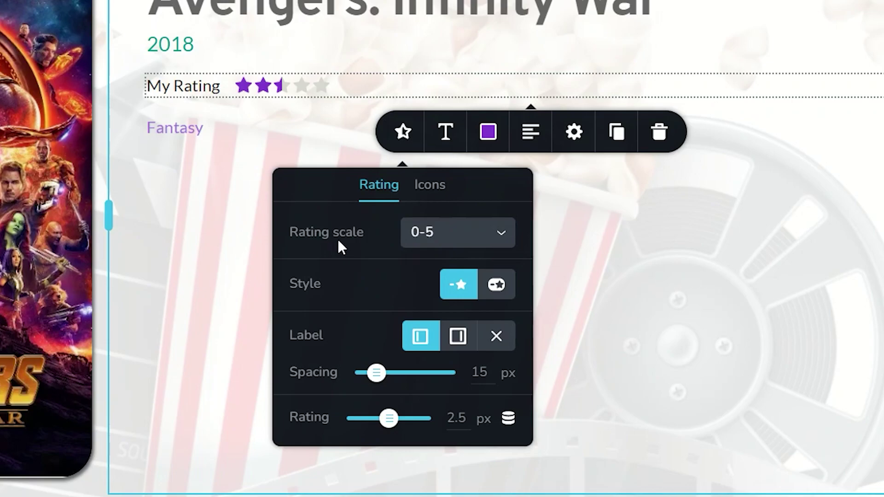
{"action": "left_click", "coordinate": [445, 241]}
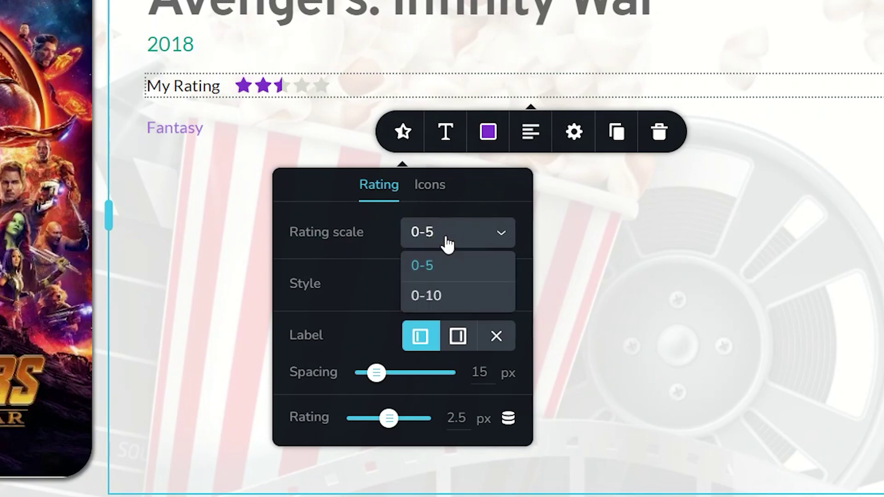
{"action": "left_click", "coordinate": [428, 266]}
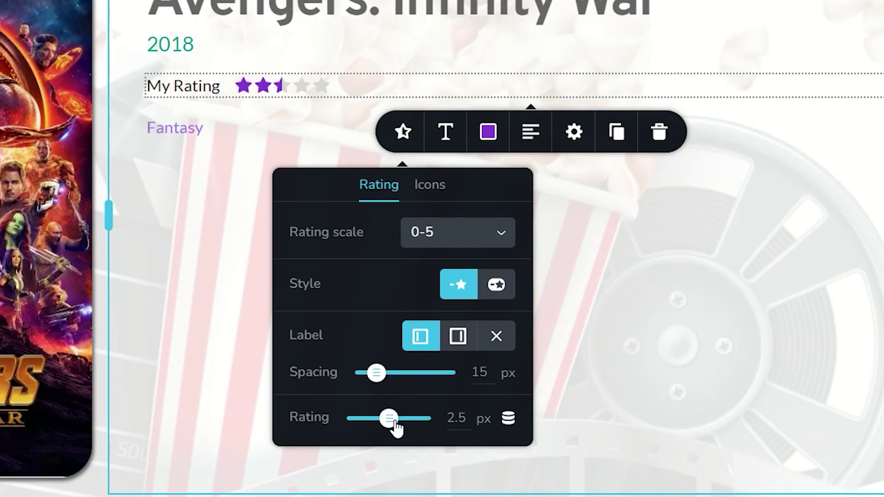
{"action": "left_click", "coordinate": [482, 419]}
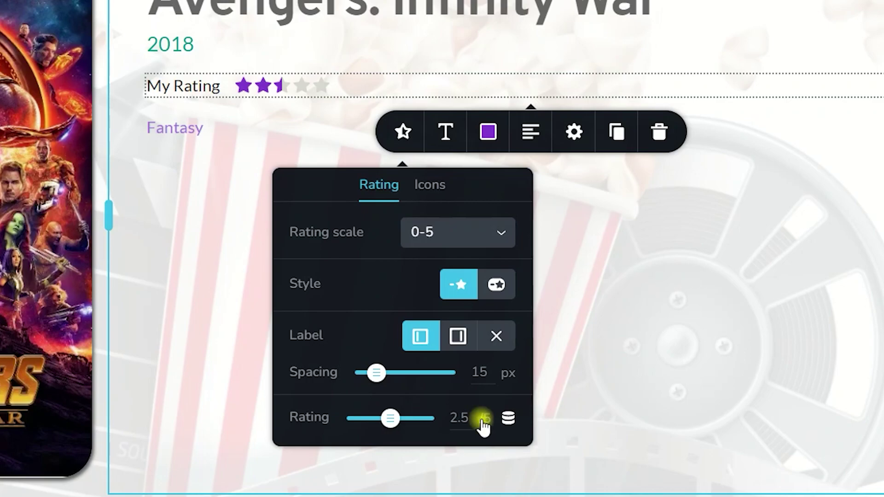
{"action": "left_click", "coordinate": [484, 419]}
{"action": "left_click", "coordinate": [509, 419]}
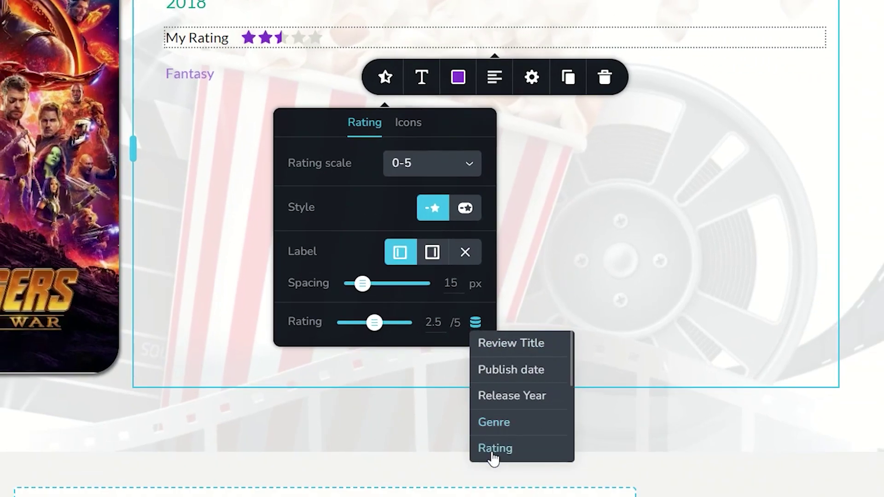
{"action": "left_click", "coordinate": [500, 448]}
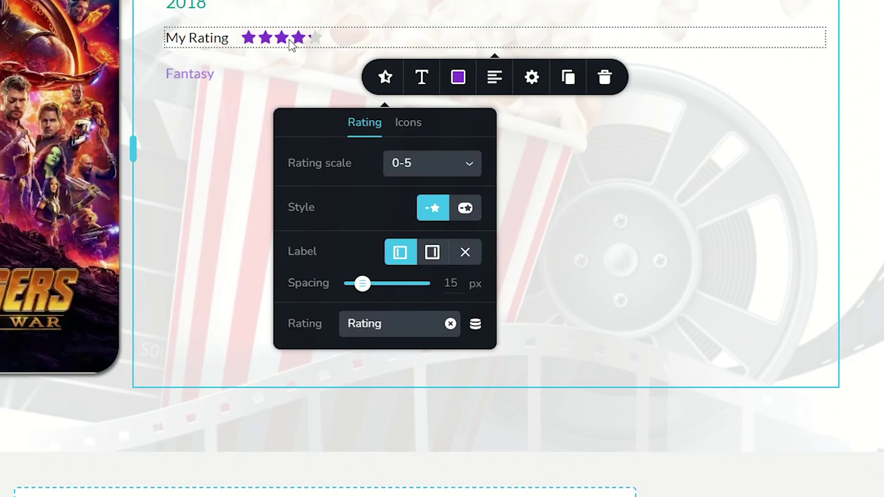
{"action": "mouse_move", "coordinate": [299, 41]}
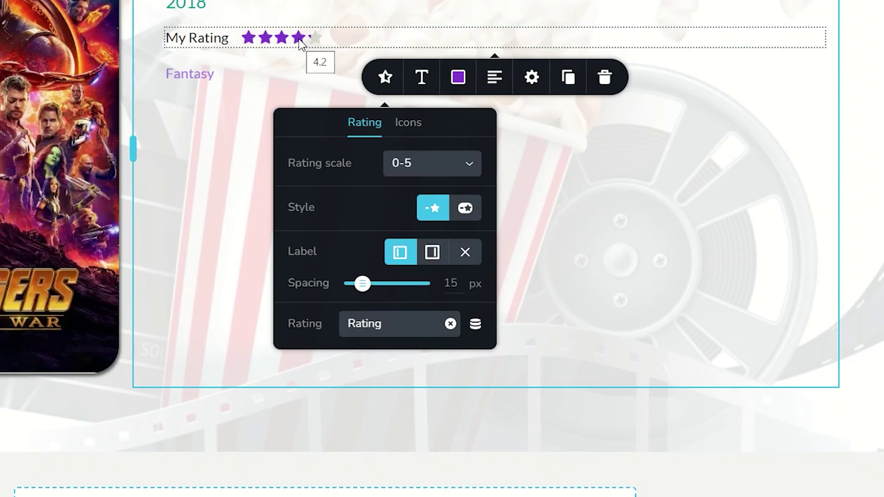
- Update the review template and reload the live Avengers: Infinity War page
{"action": "left_click", "coordinate": [842, 458]}
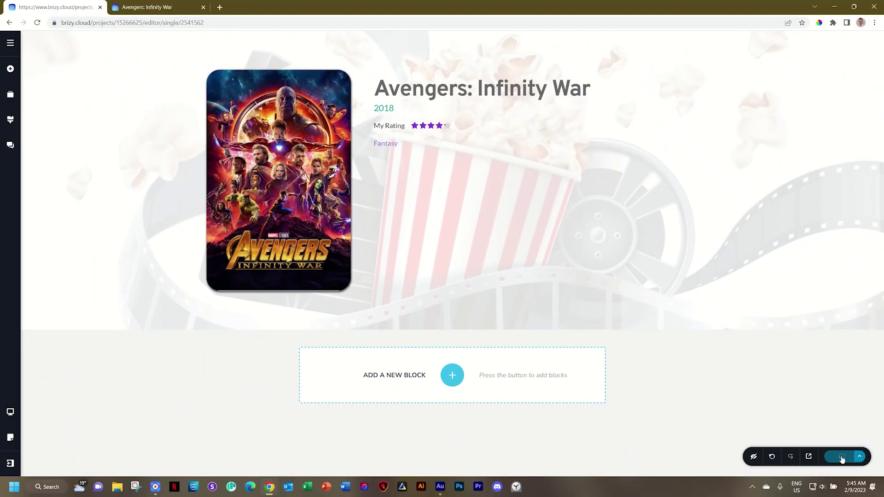
{"action": "left_click", "coordinate": [152, 7]}
{"action": "left_click", "coordinate": [36, 23]}
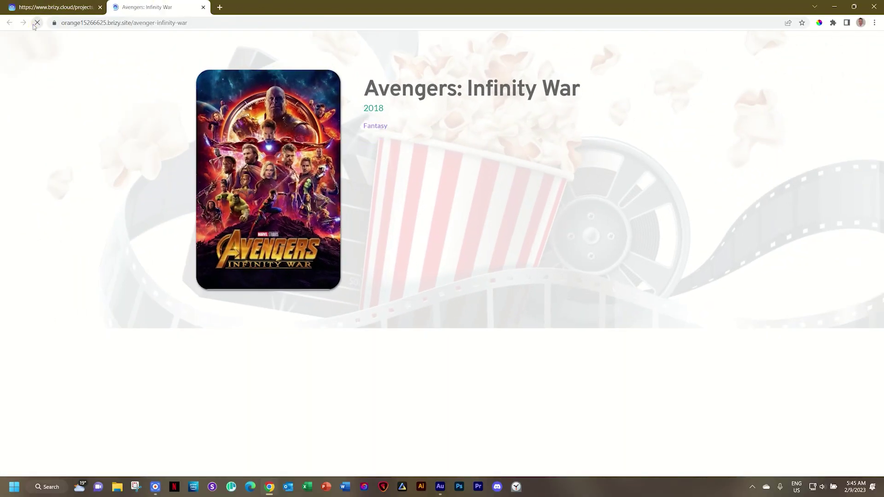